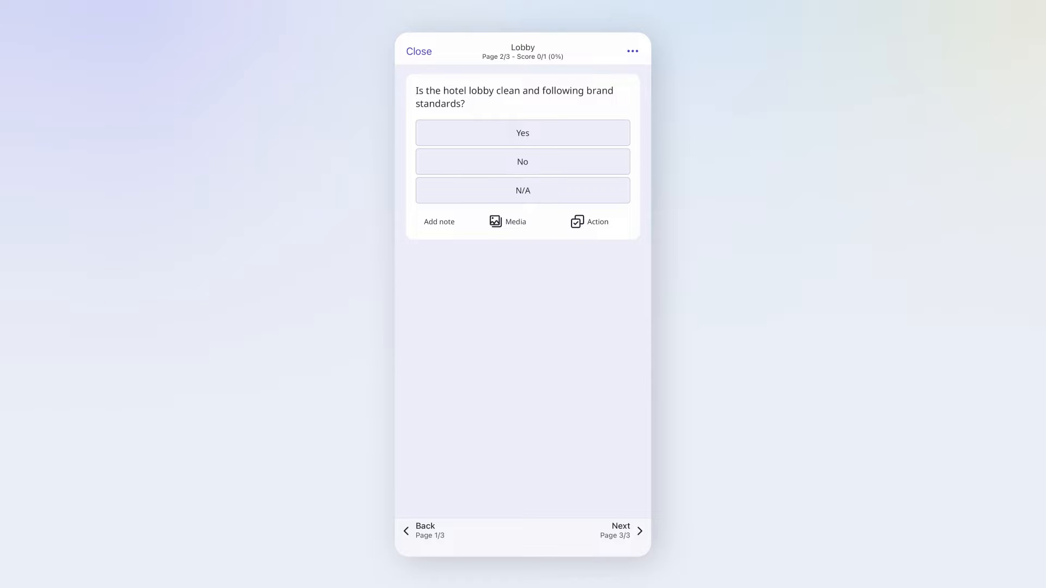
# Try the Yes and No answers on the lobby inspection question, and answer the follow-up problem question with Brand compliance.
pyautogui.click(557, 133)
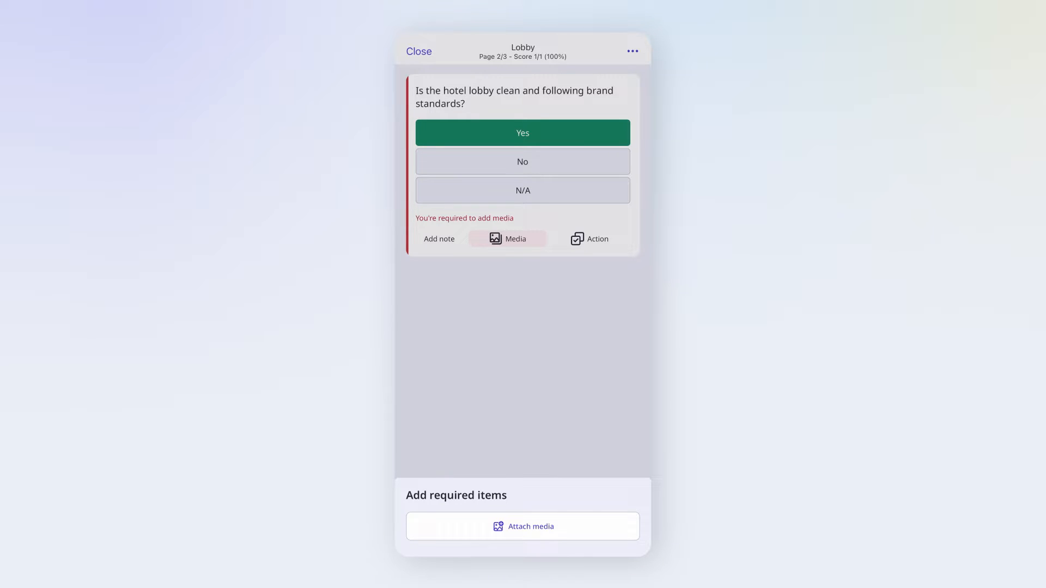
pyautogui.click(557, 163)
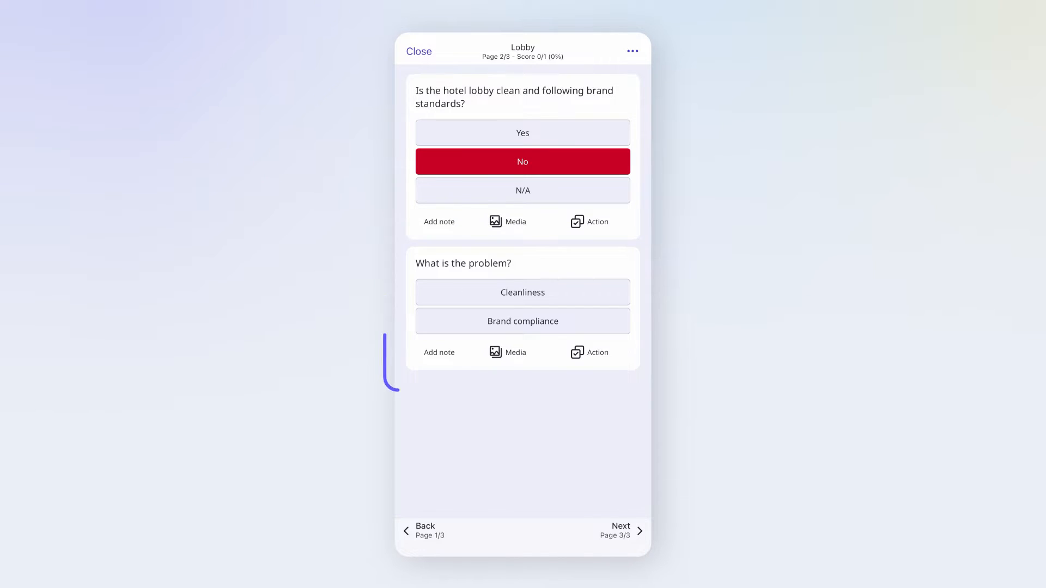
pyautogui.click(569, 323)
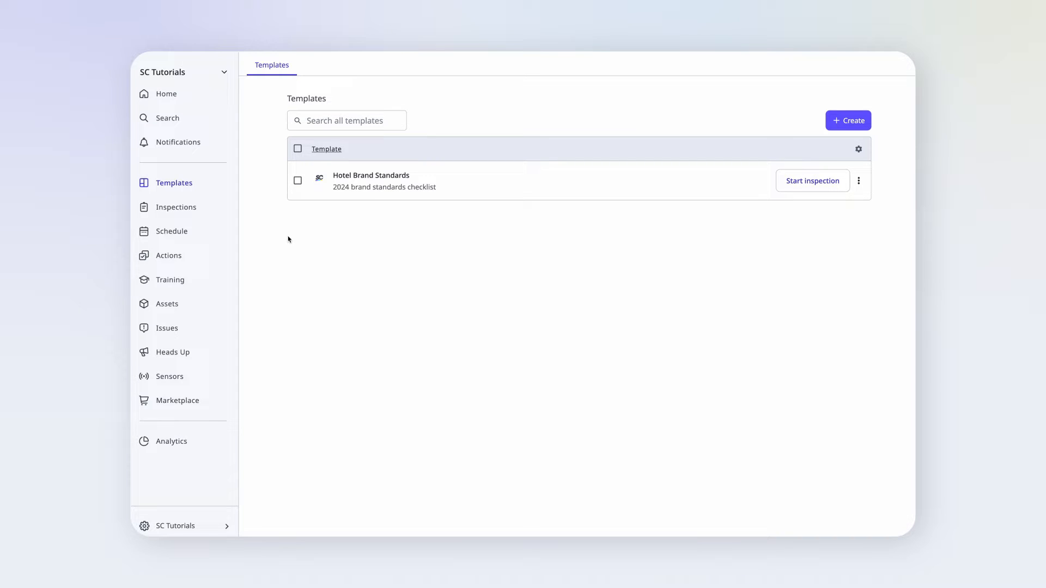
# Open the Hotel Brand Standards template for editing.
pyautogui.click(550, 188)
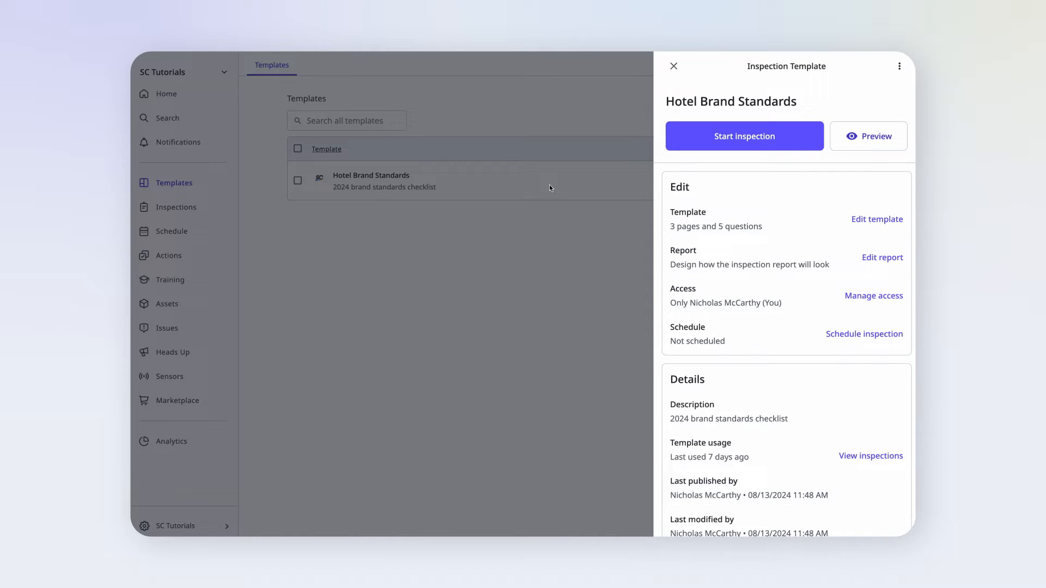
pyautogui.click(867, 220)
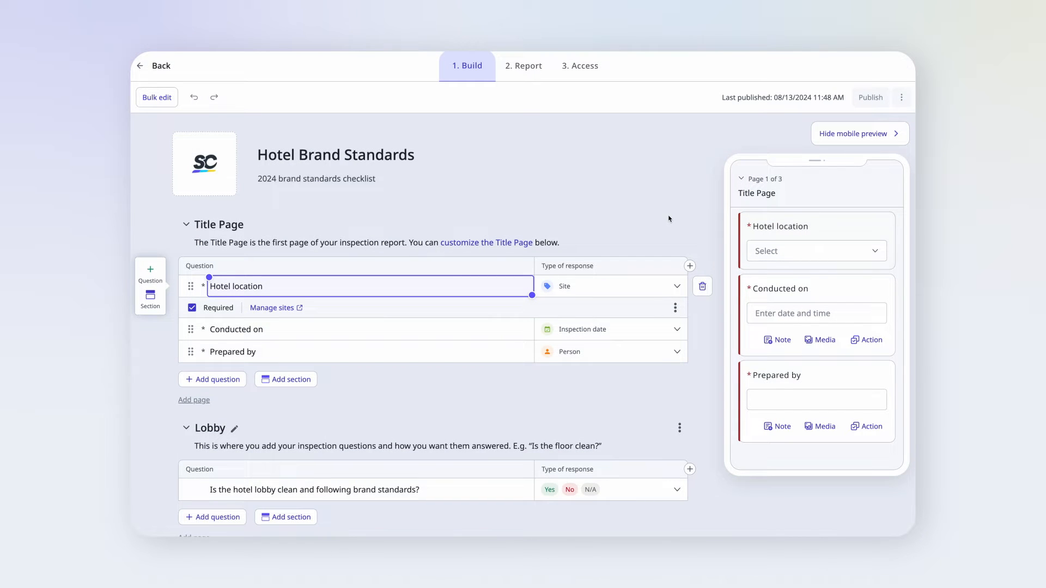
# Add logic to the Lobby page's cleanliness and brand standards question, with the condition that the answer is Yes.
pyautogui.scroll(-5, 669, 219)
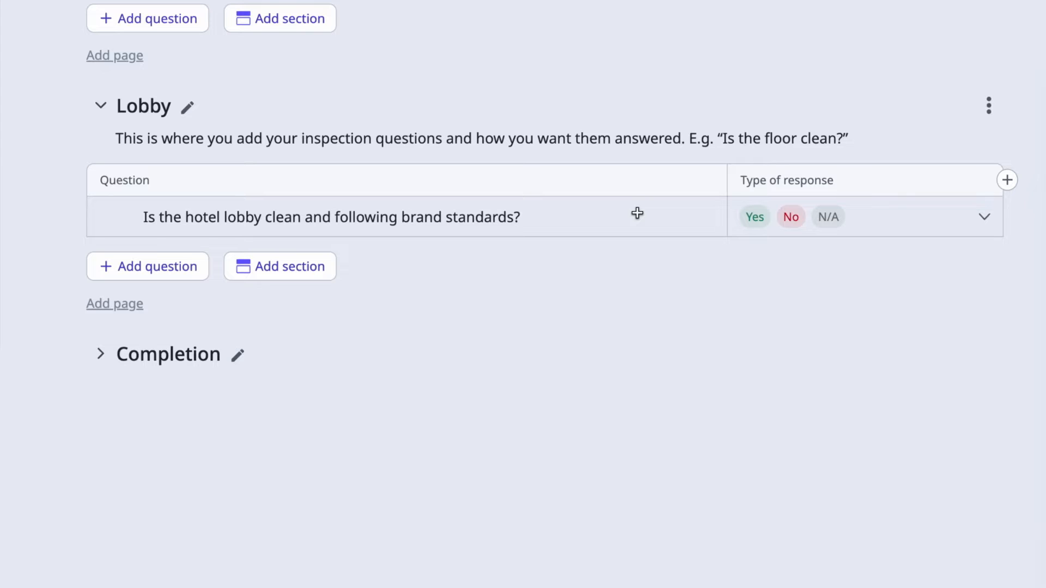
pyautogui.click(637, 213)
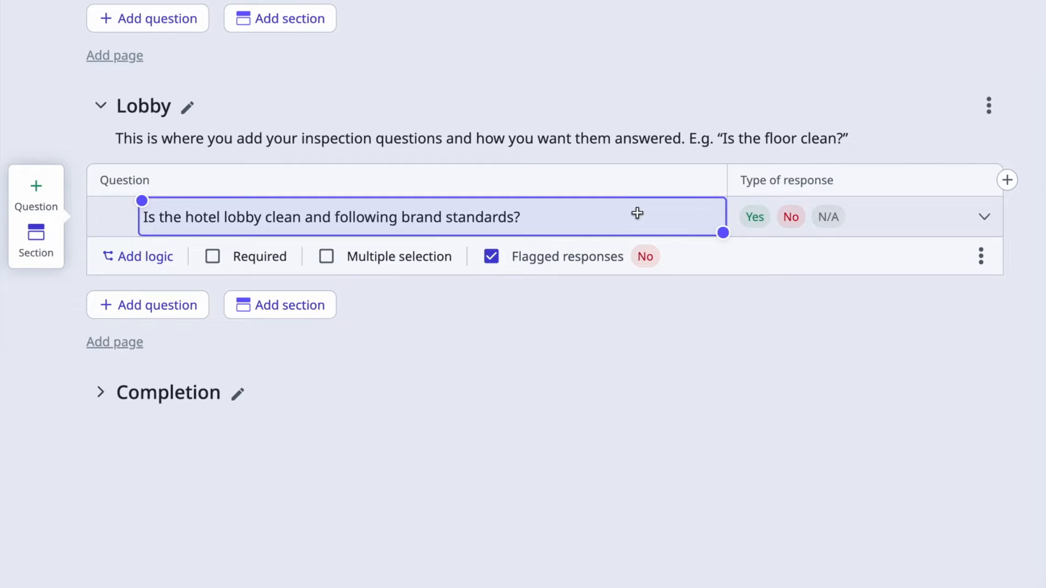
pyautogui.click(158, 257)
pyautogui.click(194, 299)
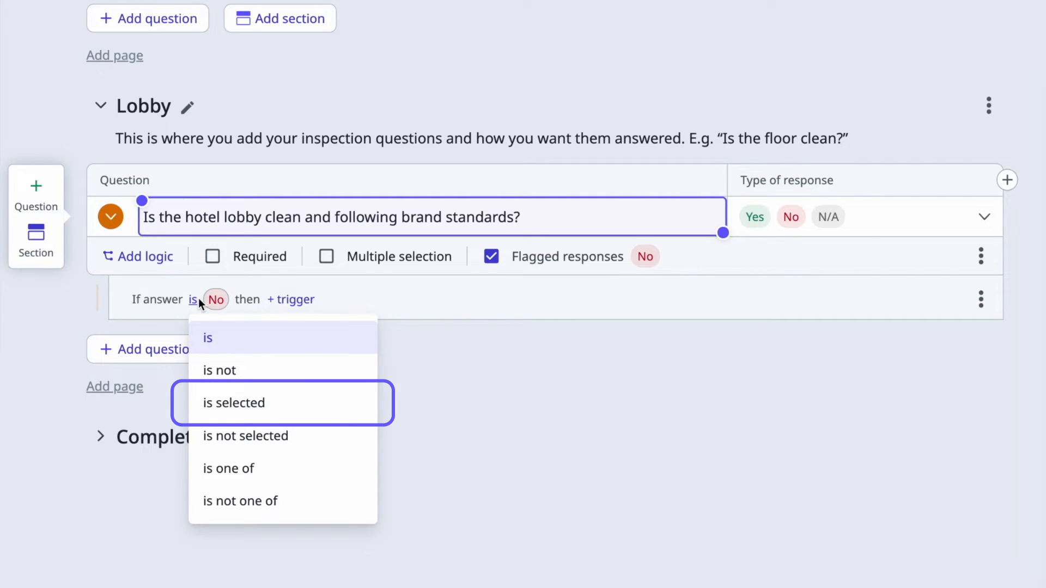
pyautogui.click(198, 299)
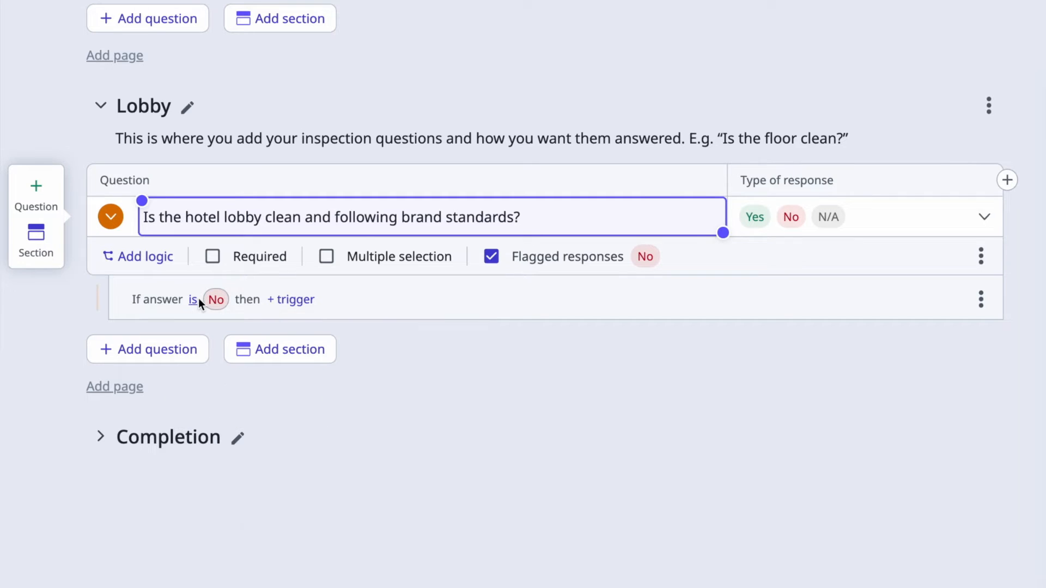
pyautogui.click(217, 300)
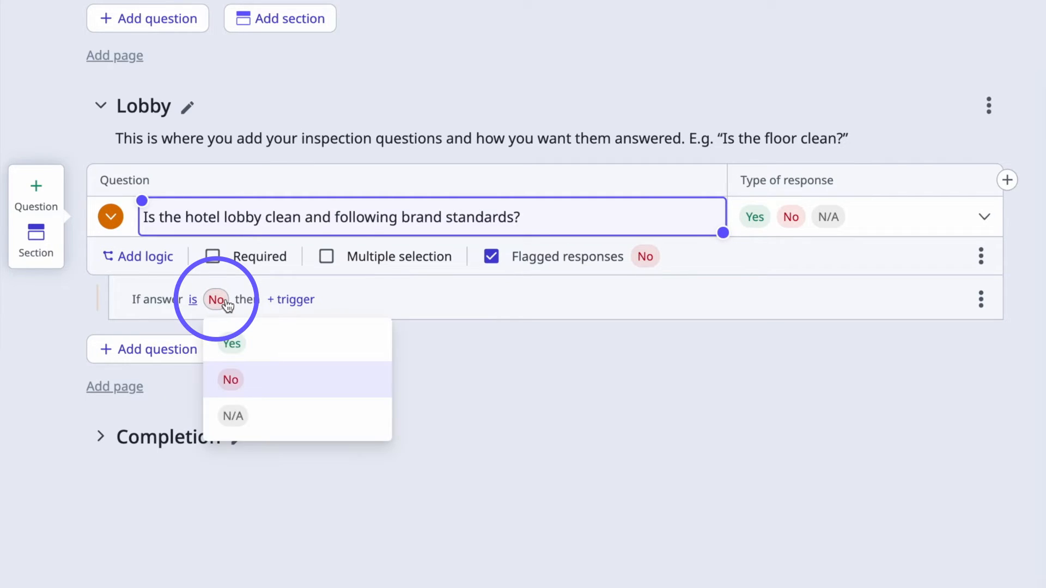
pyautogui.click(285, 343)
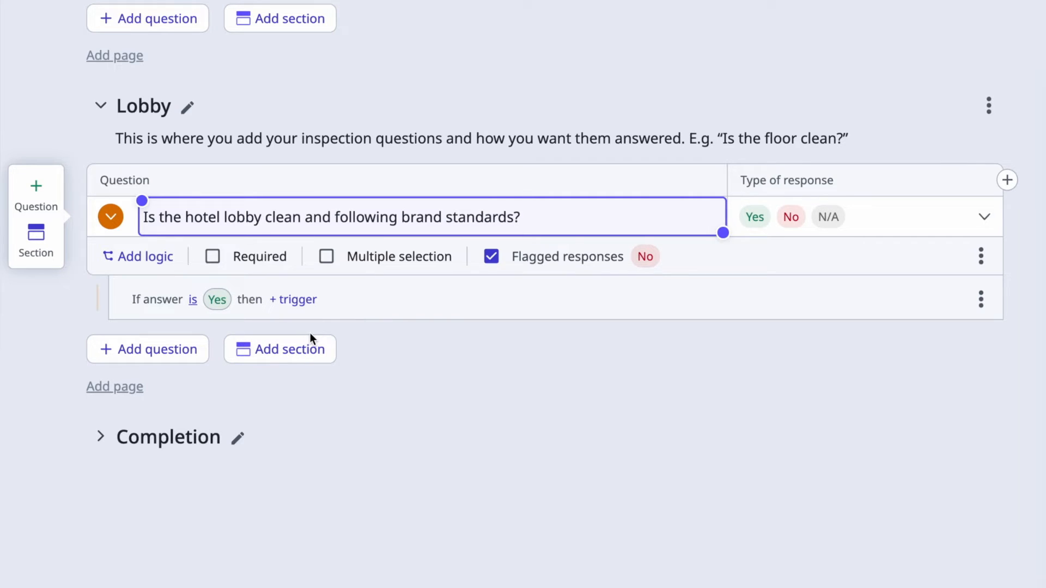
# Add a Require evidence trigger to the Yes condition, requiring media but not notes, and apply it.
pyautogui.click(304, 305)
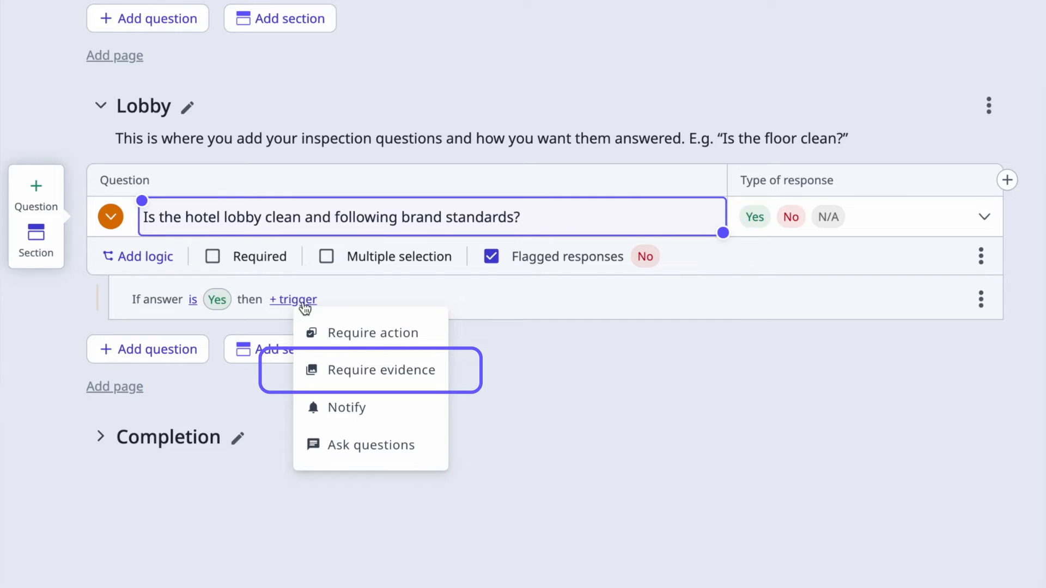
pyautogui.click(384, 362)
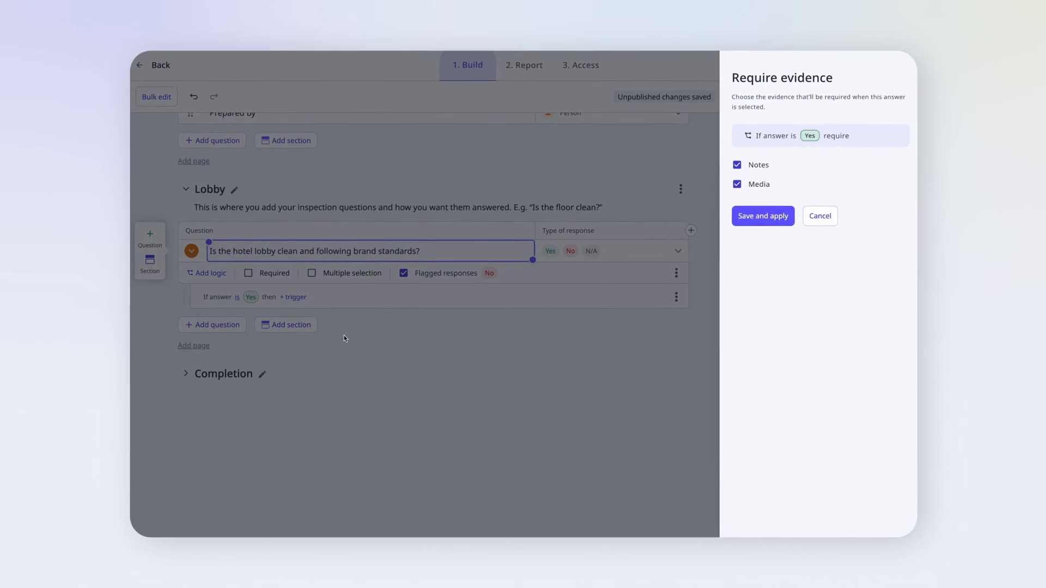
pyautogui.click(734, 166)
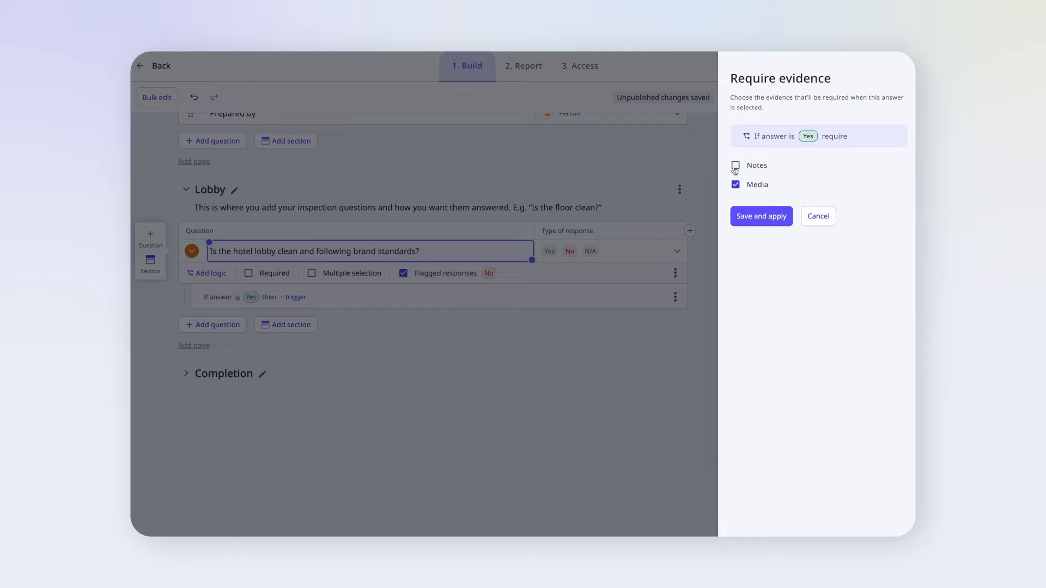
pyautogui.click(774, 212)
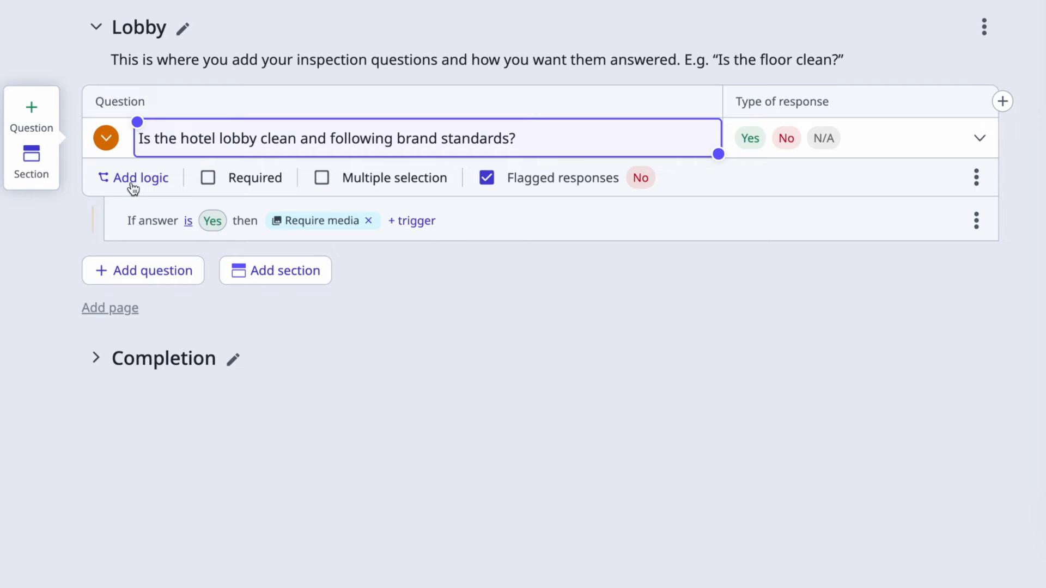
# Add a second logic condition to the lobby question that asks follow-up questions when the answer is No.
pyautogui.click(132, 184)
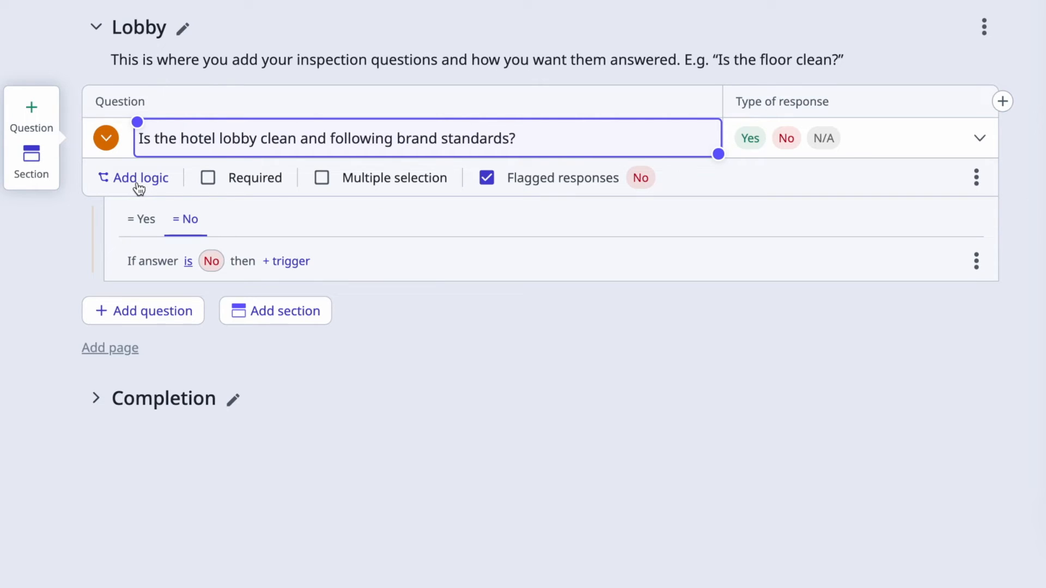
pyautogui.click(304, 264)
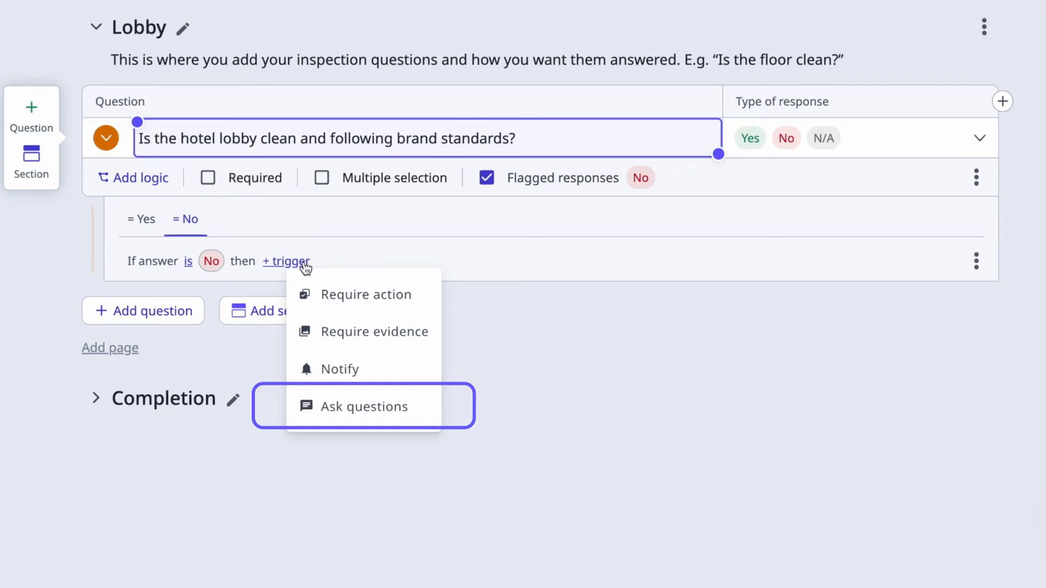
pyautogui.click(385, 407)
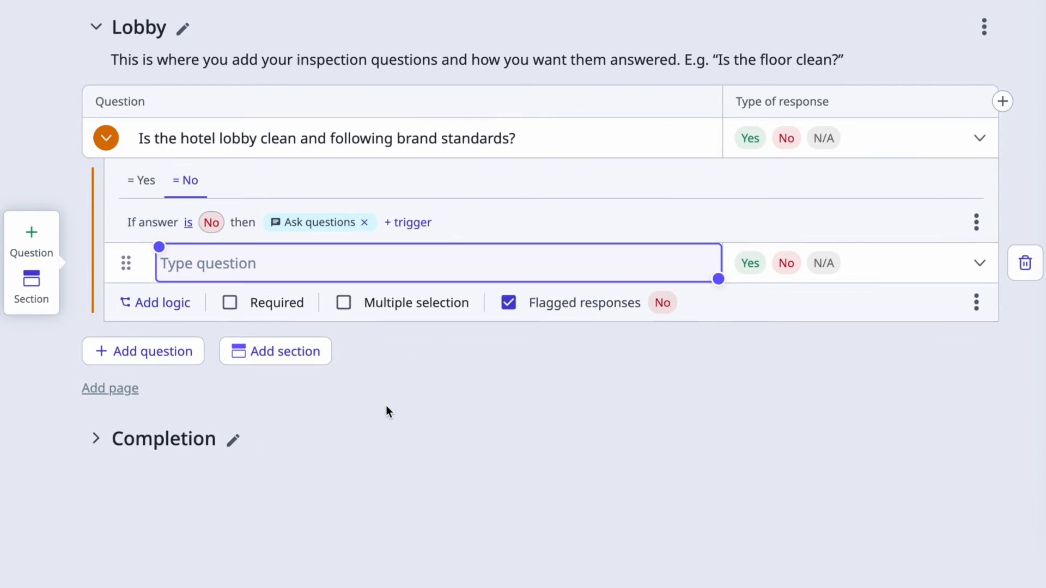
# Enter "What is the problem?" as the follow-up question and give it the Cleanliness and Brand compliance response set.
pyautogui.click(186, 261)
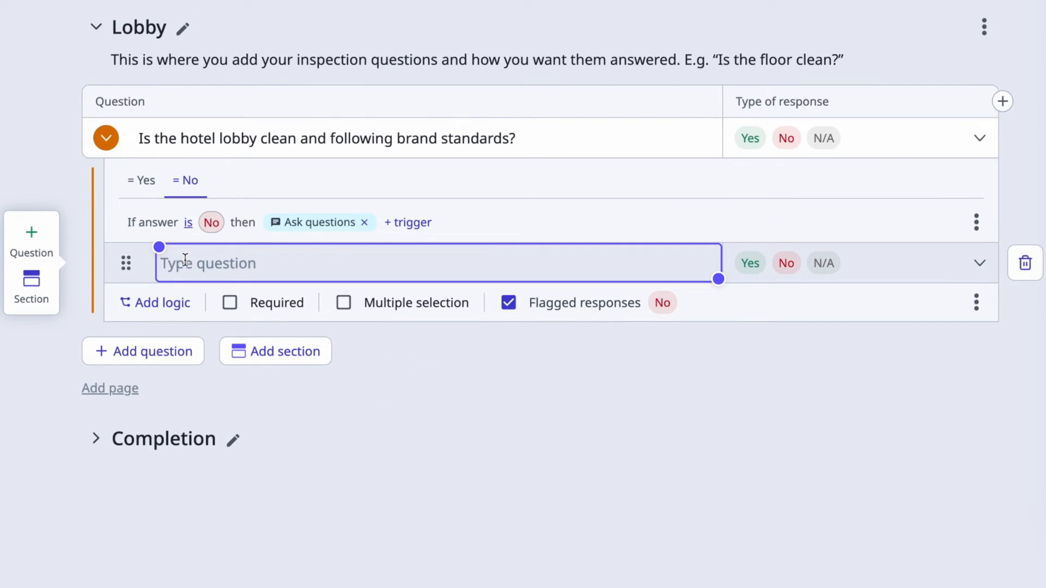
pyautogui.write('What is the problem?')
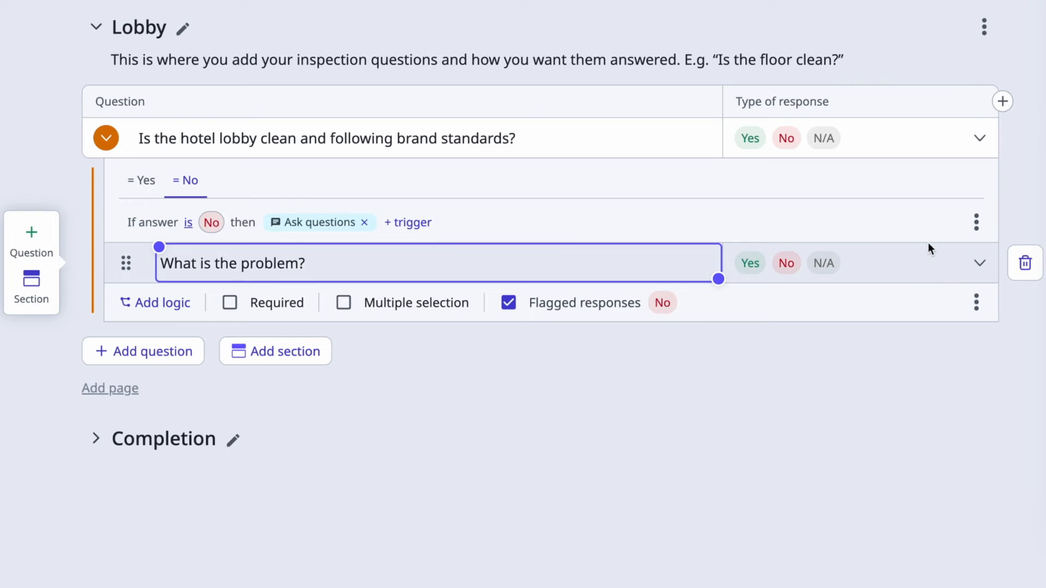
pyautogui.click(967, 260)
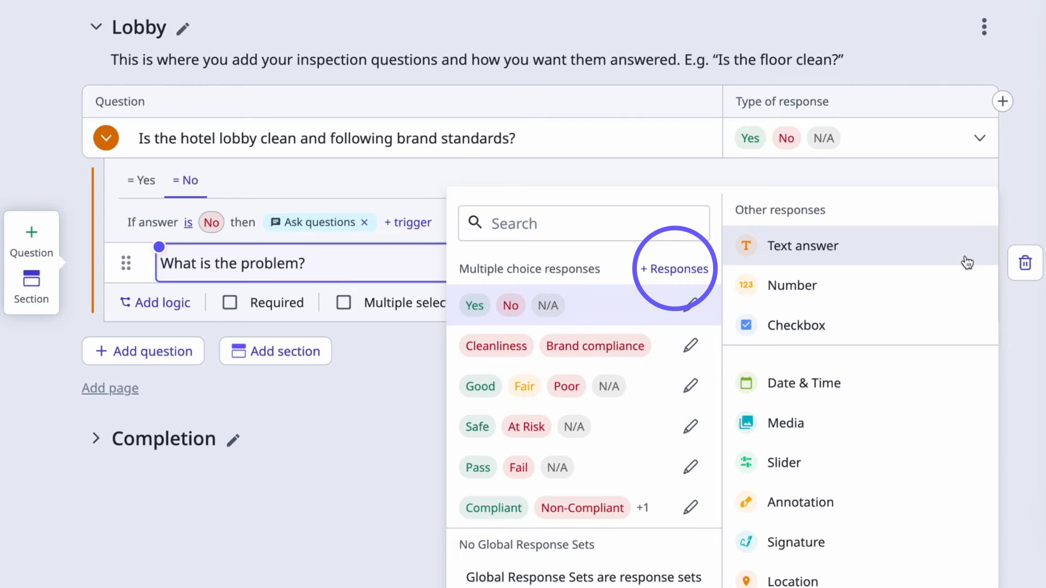
pyautogui.click(668, 361)
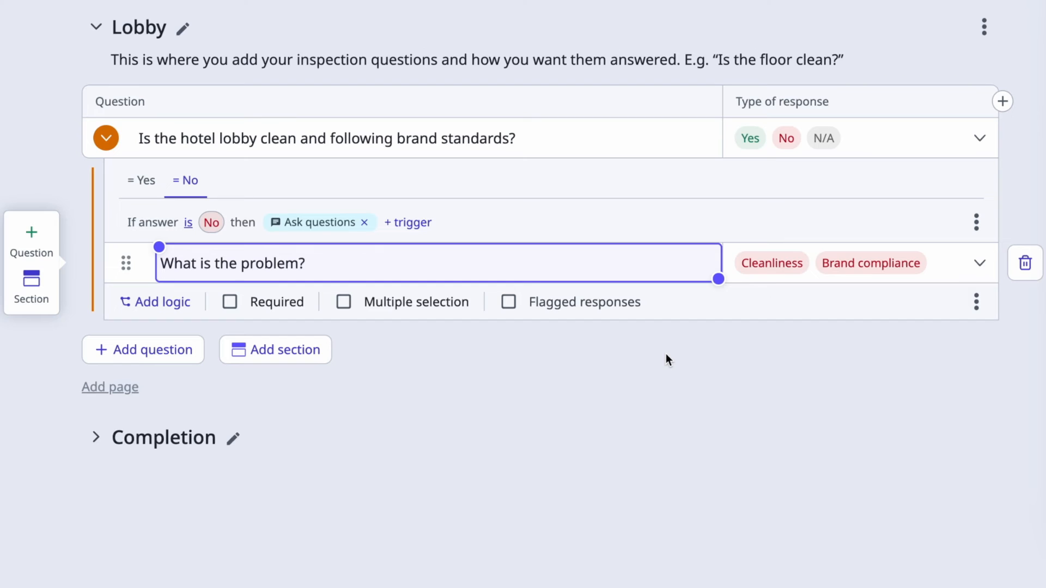
# Add logic to the "What is the problem?" question that requires an action when any answer is selected.
pyautogui.click(157, 304)
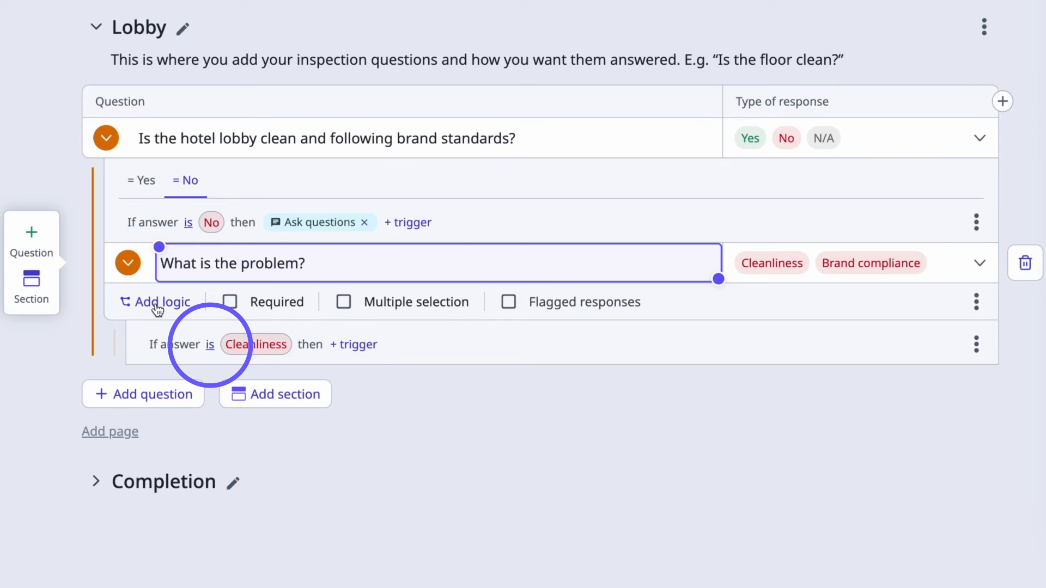
pyautogui.click(210, 349)
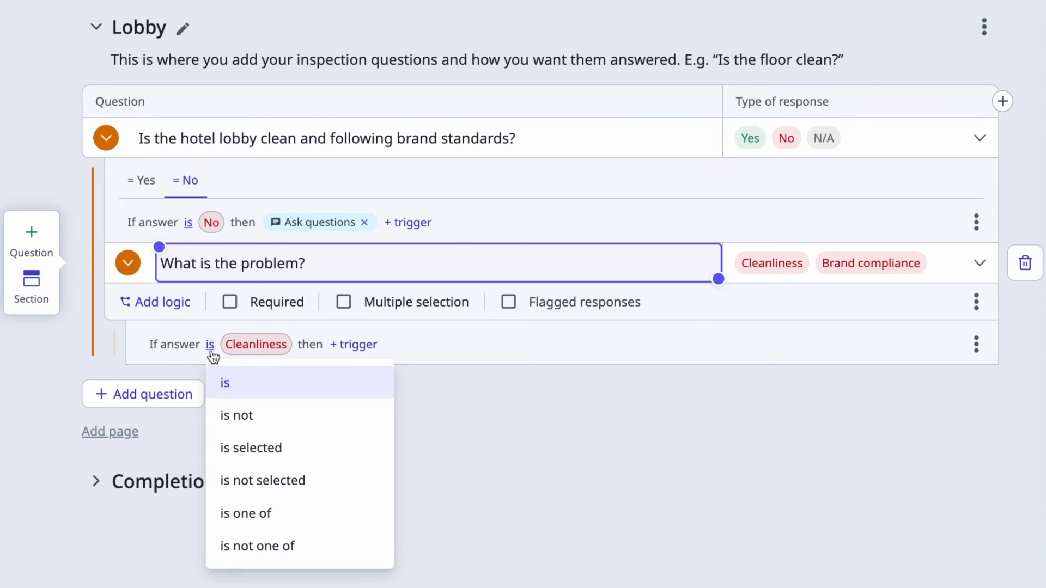
pyautogui.click(309, 454)
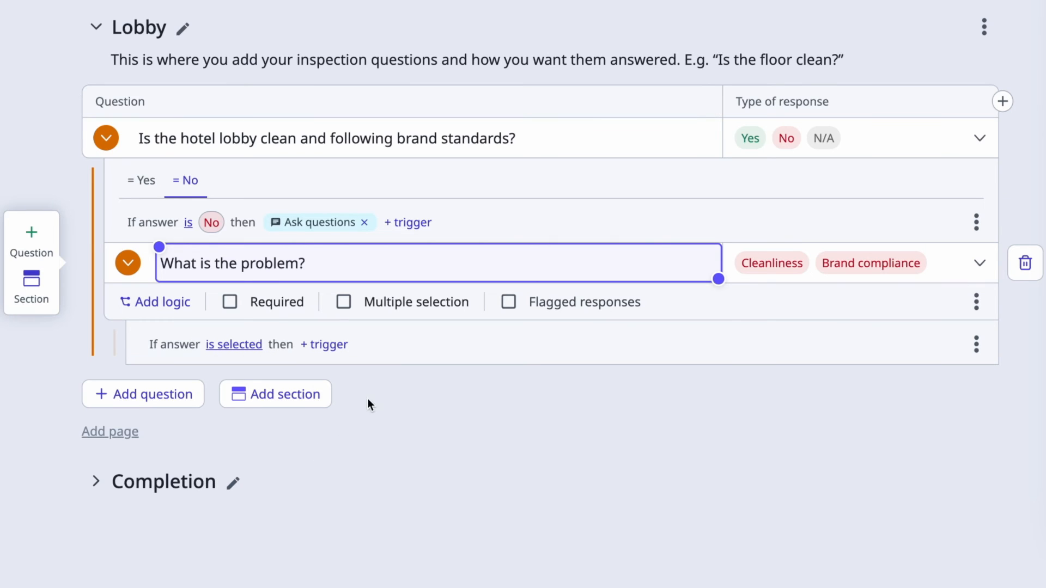
pyautogui.click(329, 346)
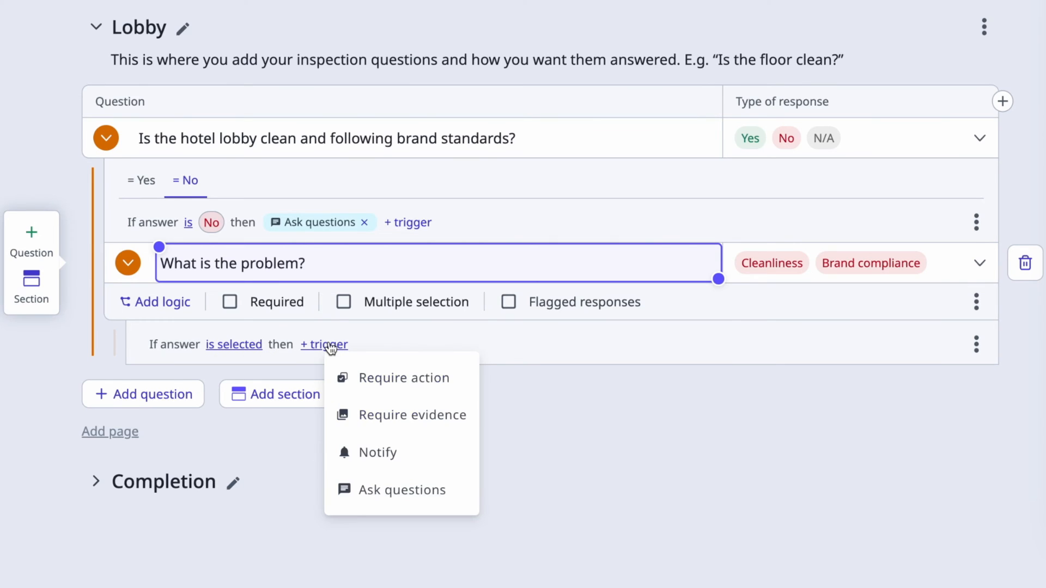
pyautogui.click(457, 379)
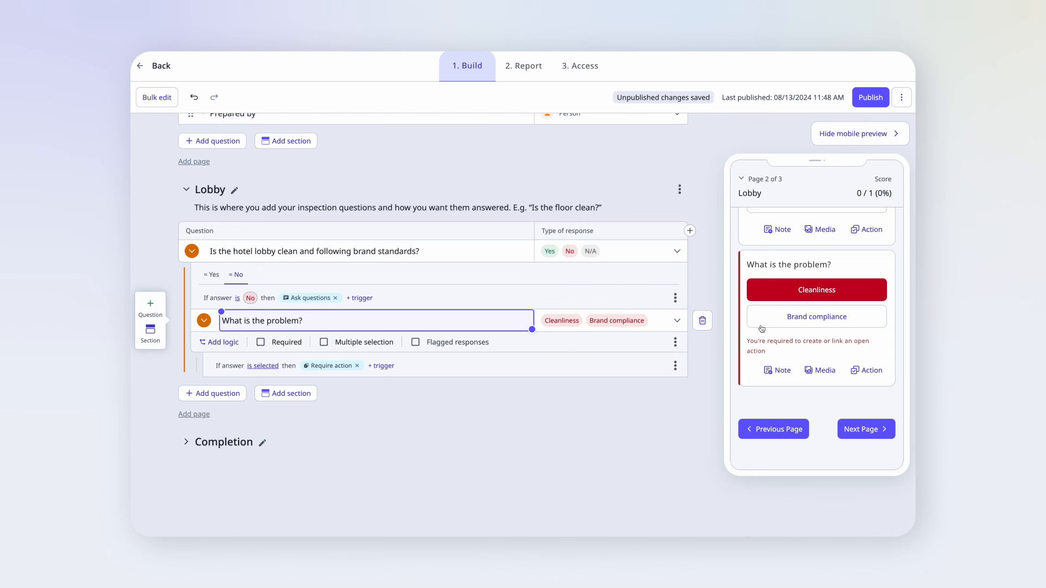
# Test the logic in the mobile preview by answering Yes and No, plus Brand compliance and Cleanliness for the follow-up question.
pyautogui.scroll(3, 817, 281)
pyautogui.click(812, 265)
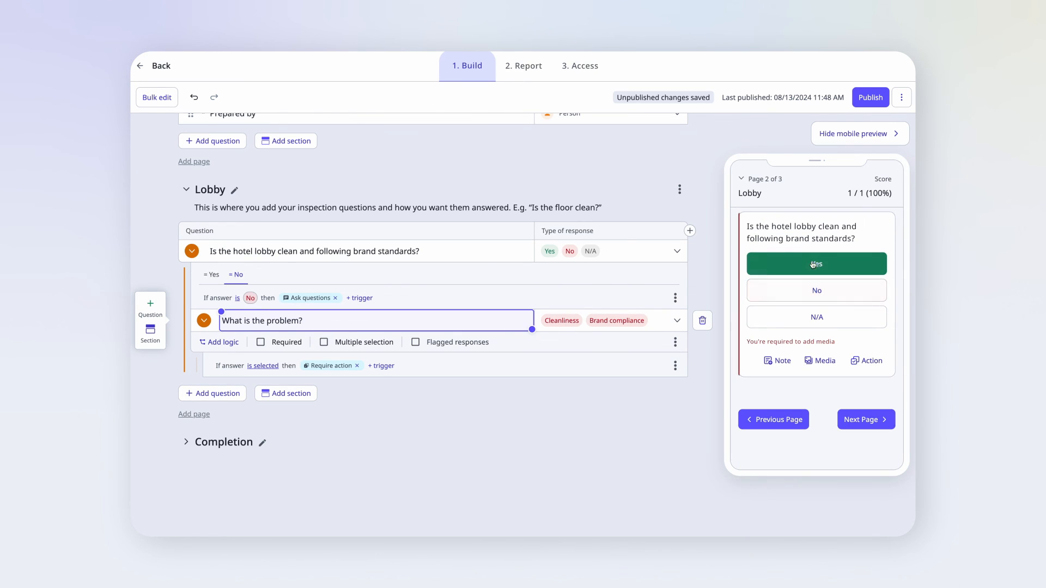
pyautogui.click(796, 293)
pyautogui.scroll(-3, 796, 294)
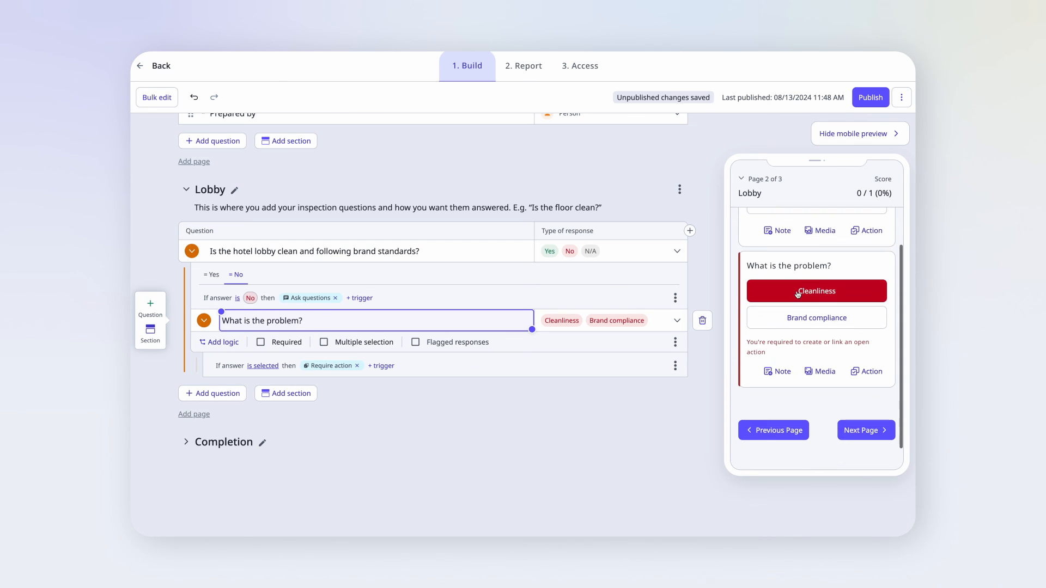
pyautogui.click(800, 316)
pyautogui.click(785, 288)
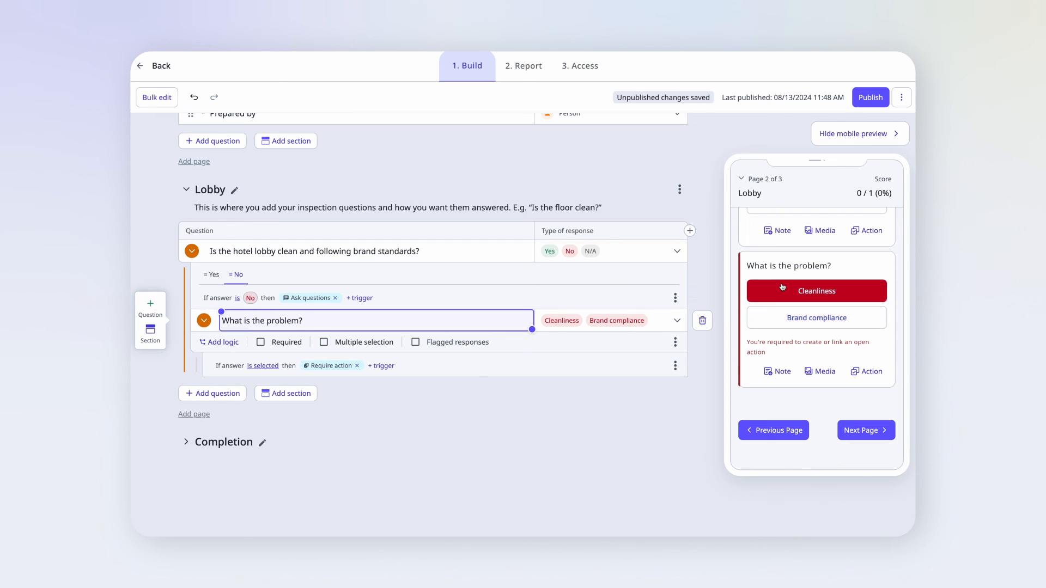
pyautogui.scroll(3, 782, 287)
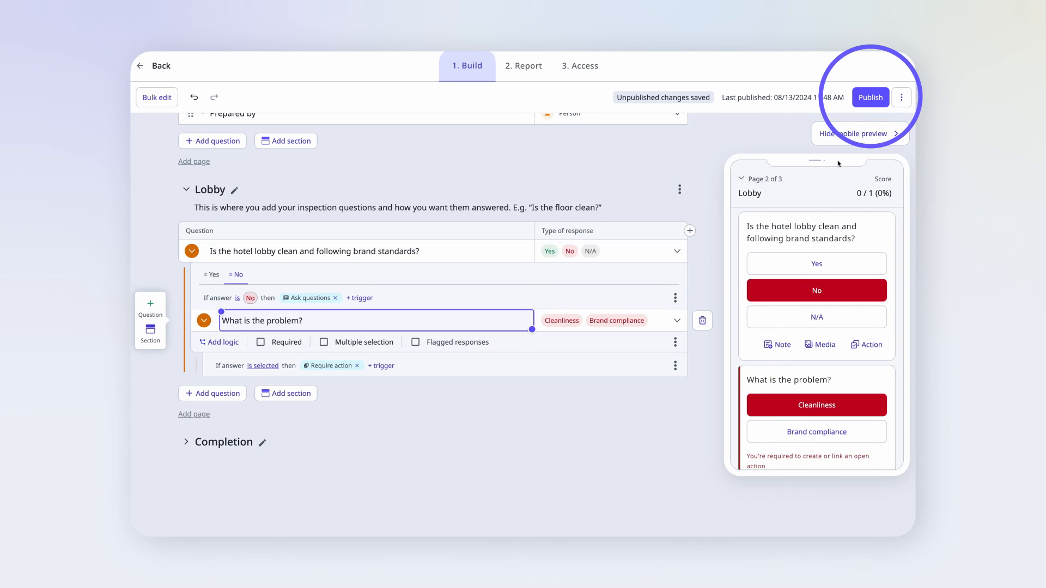
# Publish the changes to the Hotel Brand Standards template.
pyautogui.click(870, 97)
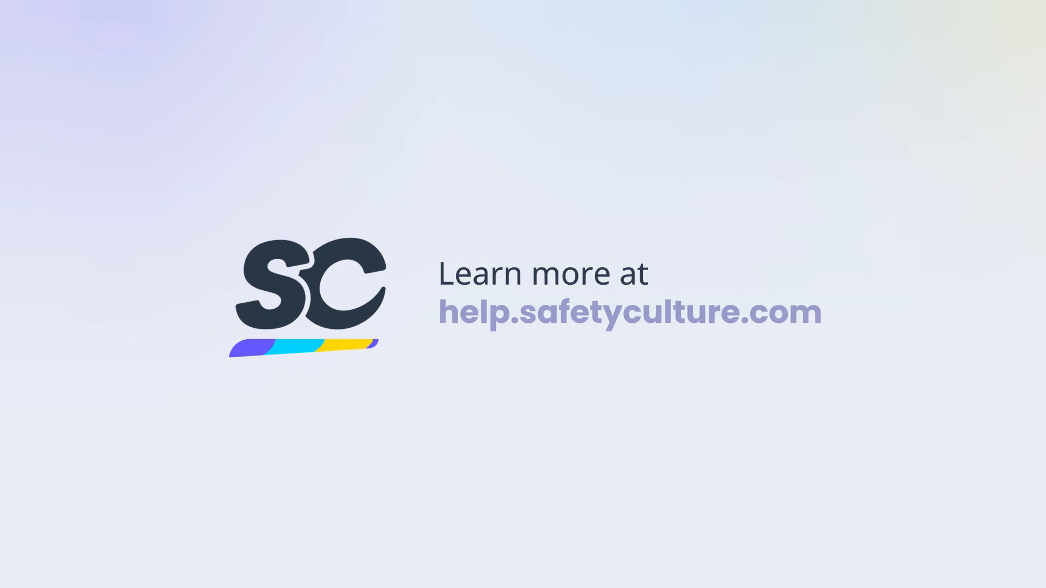